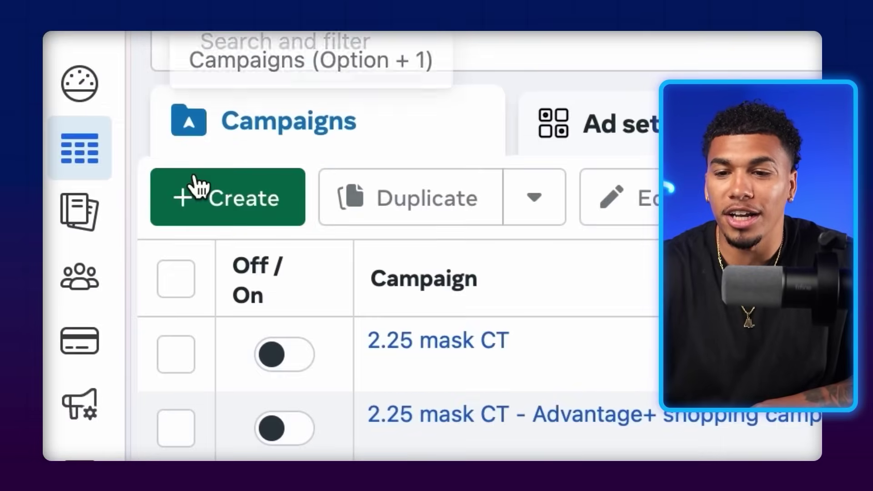
- Create a new campaign with the Sales objective, using the manual sales campaign setup
click(196, 186)
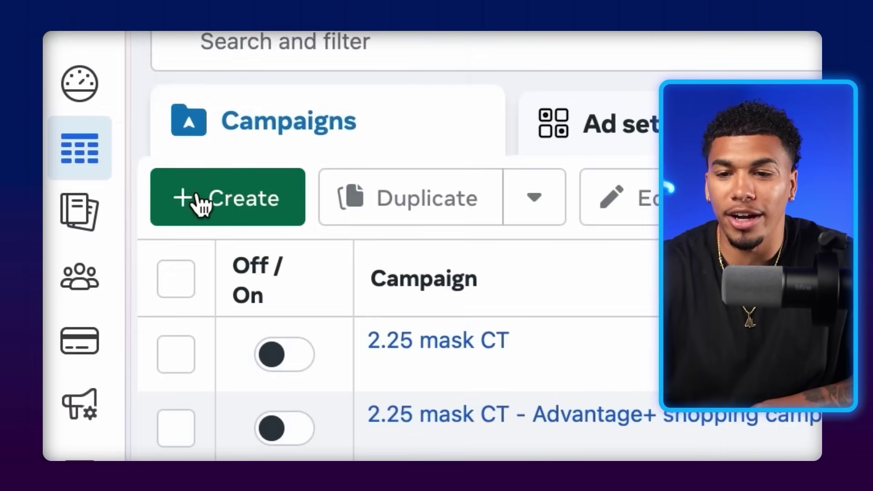
click(173, 314)
scroll(174, 316, down, 3)
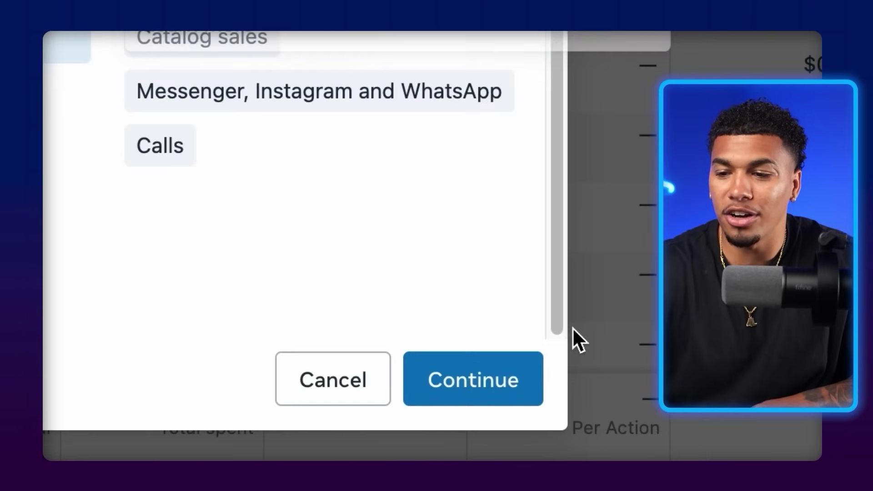
click(665, 428)
click(209, 339)
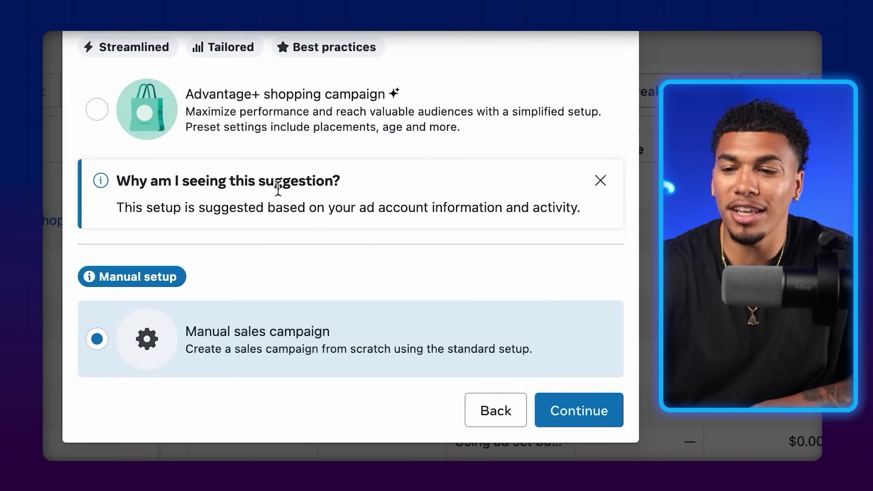
click(581, 414)
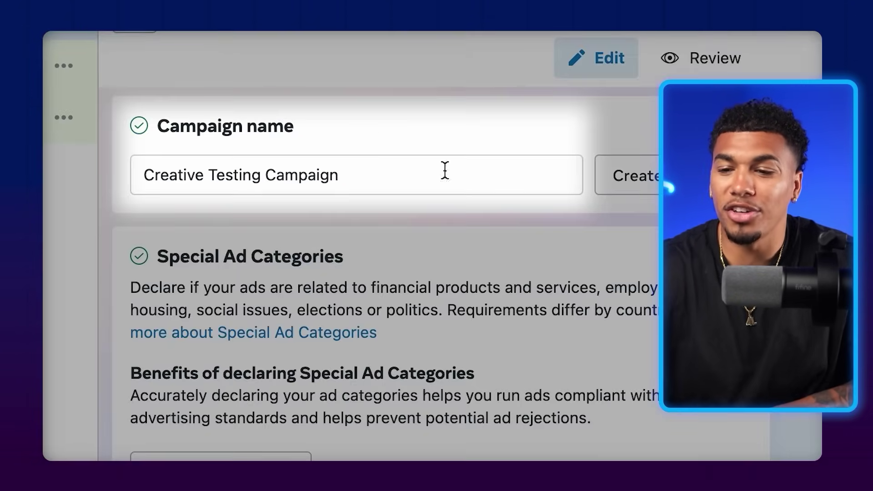
- Configure the ad set Video 1 to maximize number of conversions on the website with the Dealz Supreme Pixel dataset
scroll(452, 224, down, 10)
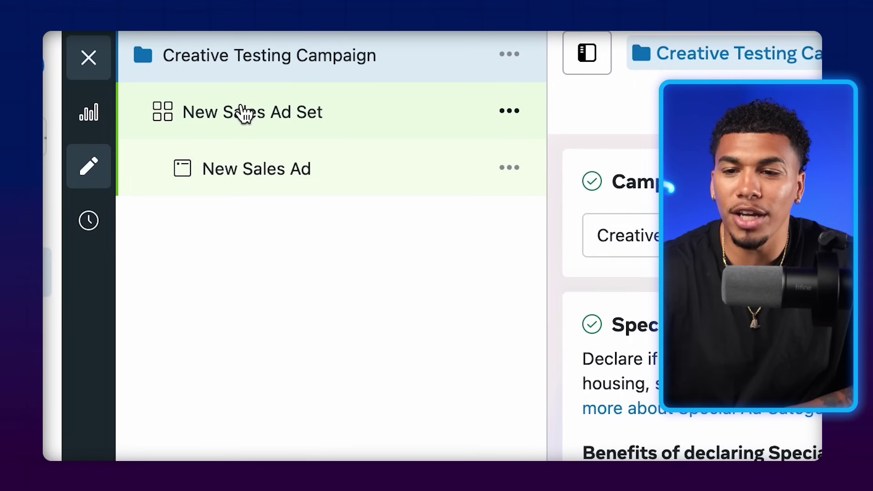
click(252, 110)
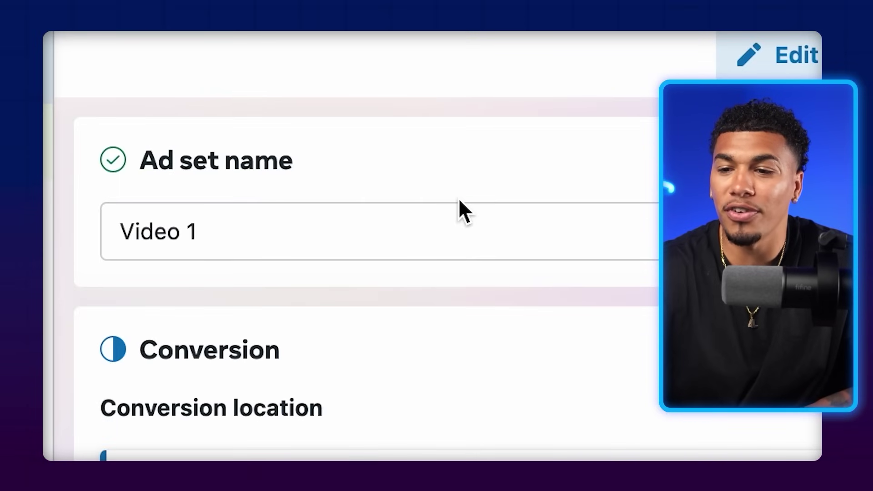
scroll(459, 200, down, 2)
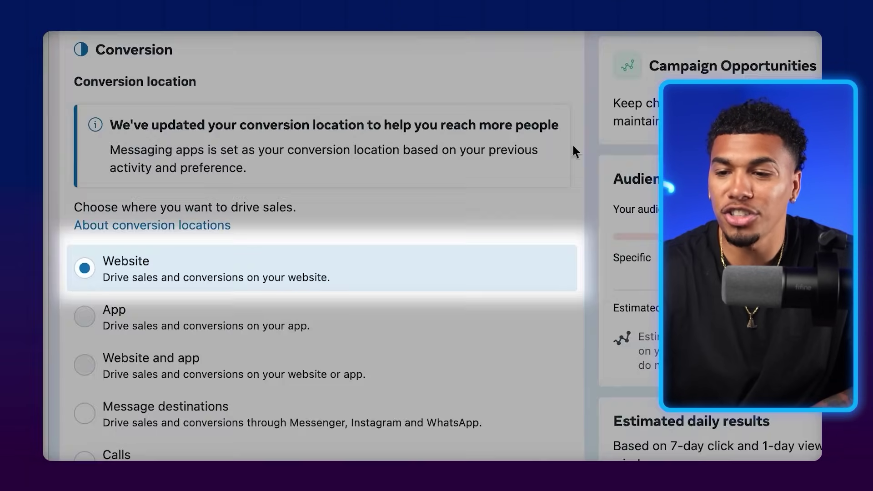
scroll(572, 237, down, 5)
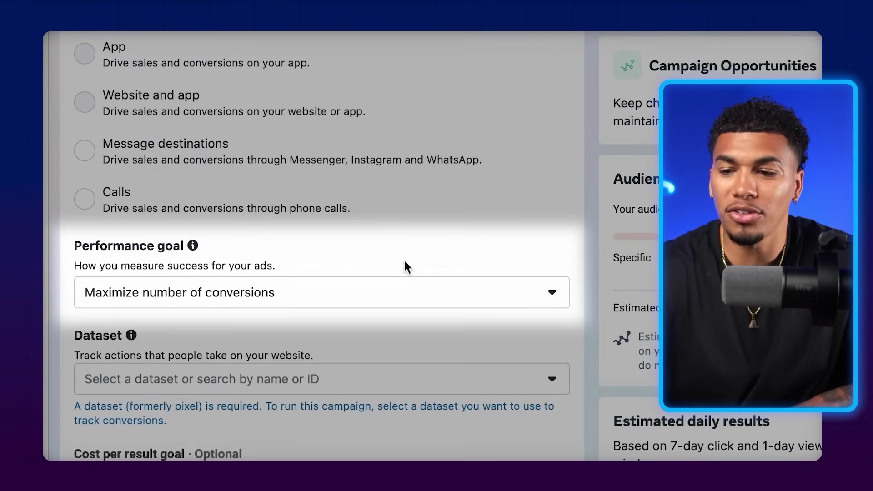
scroll(407, 266, down, 1)
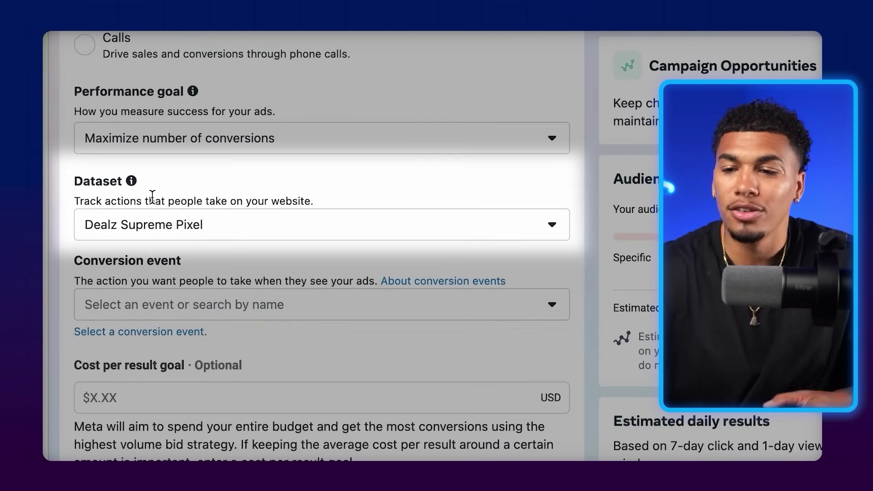
scroll(152, 192, down, 1)
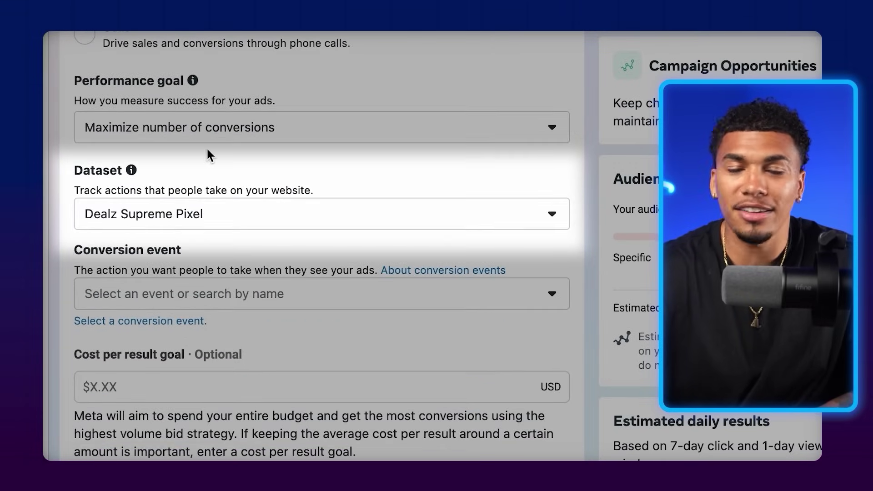
- Choose the conversion event for the Video 1 ad set
scroll(208, 155, down, 3)
click(154, 142)
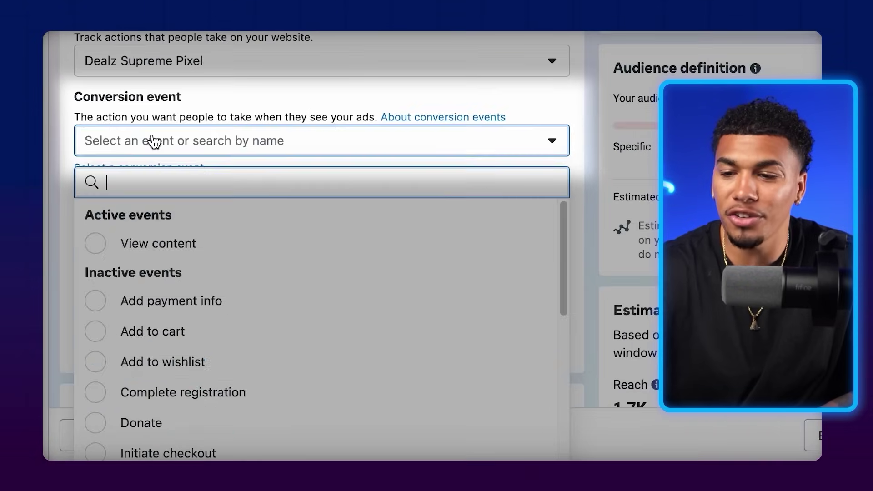
scroll(169, 299, down, 2)
click(138, 431)
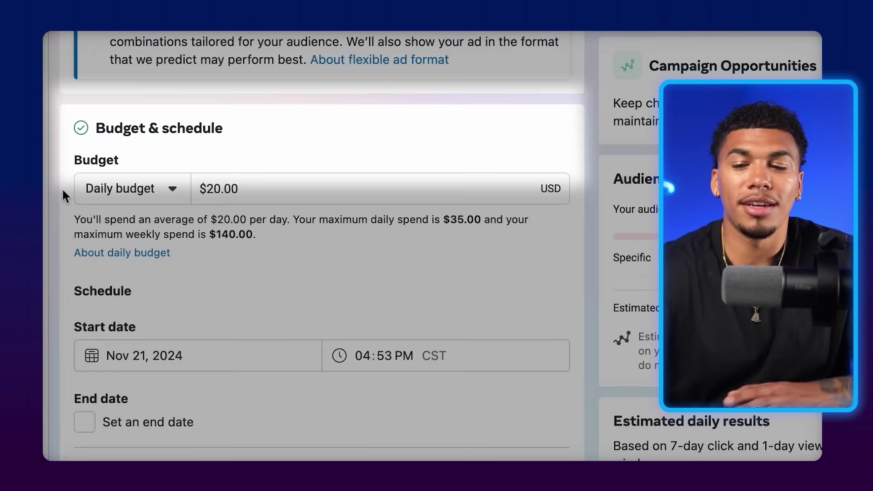
- Schedule the ad set to start on Nov 22, 2024 at 12:00 AM
scroll(95, 142, down, 1)
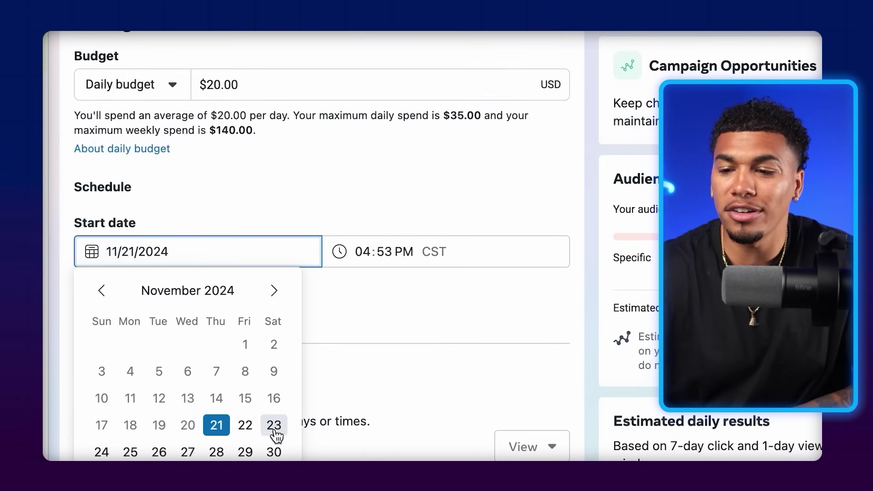
click(246, 425)
click(404, 252)
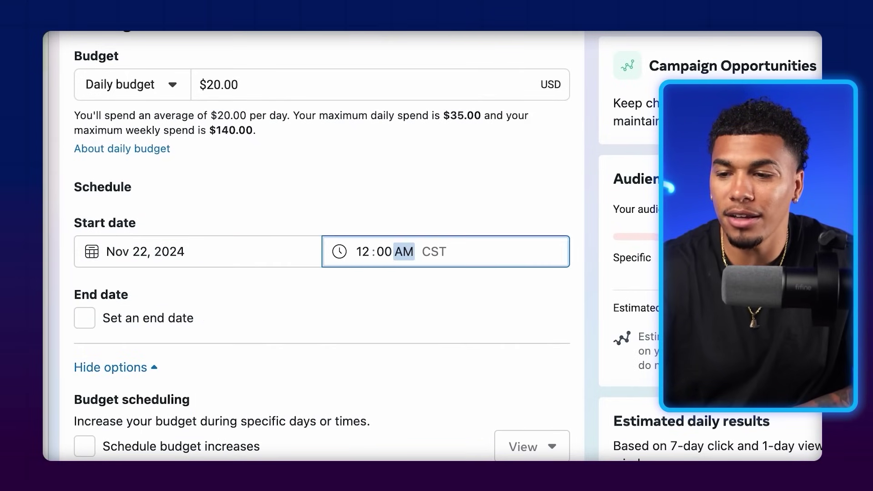
- Continue to the ad level and choose the Facebook Page that the Video 1 ad promotes
scroll(545, 289, down, 15)
click(543, 282)
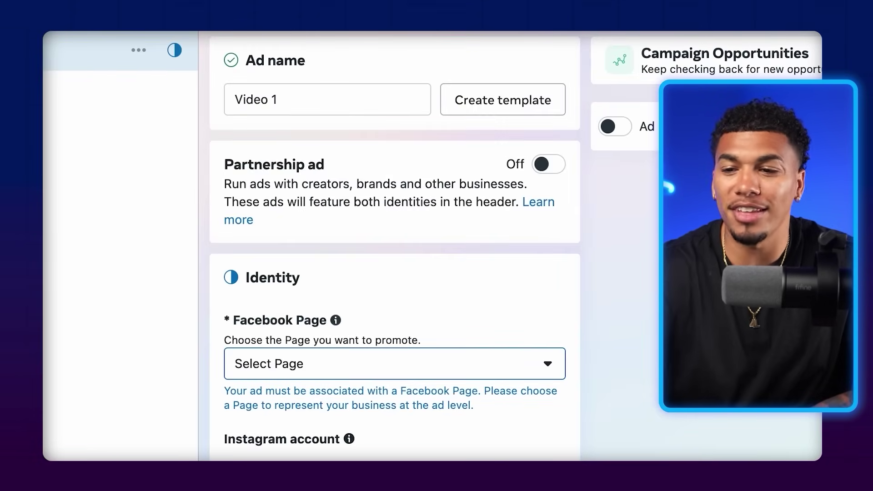
scroll(366, 81, down, 4)
click(298, 195)
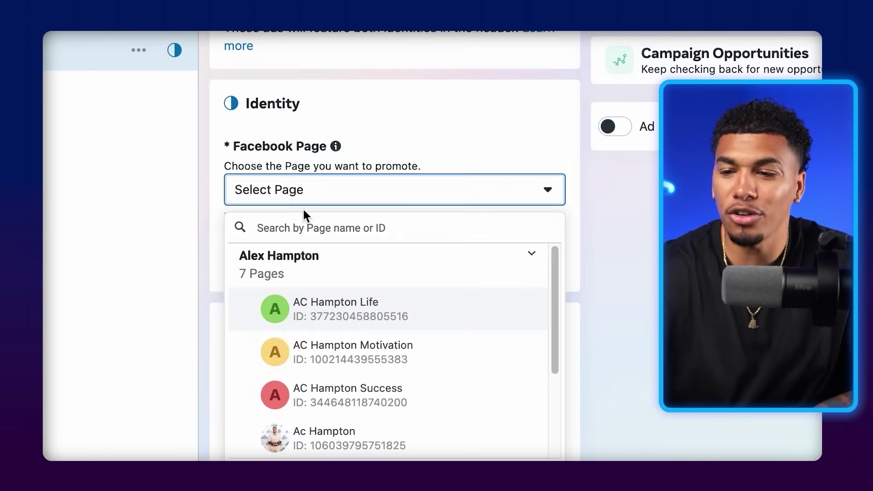
scroll(371, 343, down, 3)
click(374, 345)
- Turn off multi-advertiser ads for the manually uploaded single image or video ad
scroll(319, 228, down, 10)
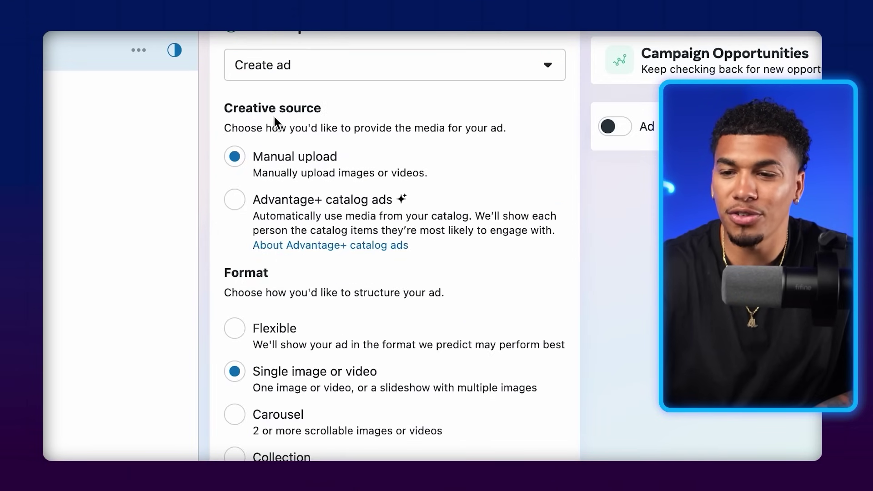
scroll(502, 167, down, 3)
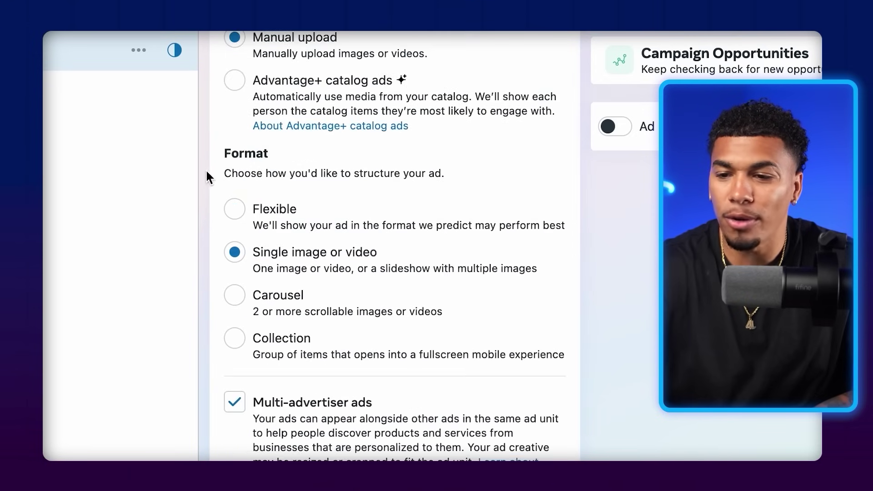
scroll(628, 309, down, 6)
click(394, 210)
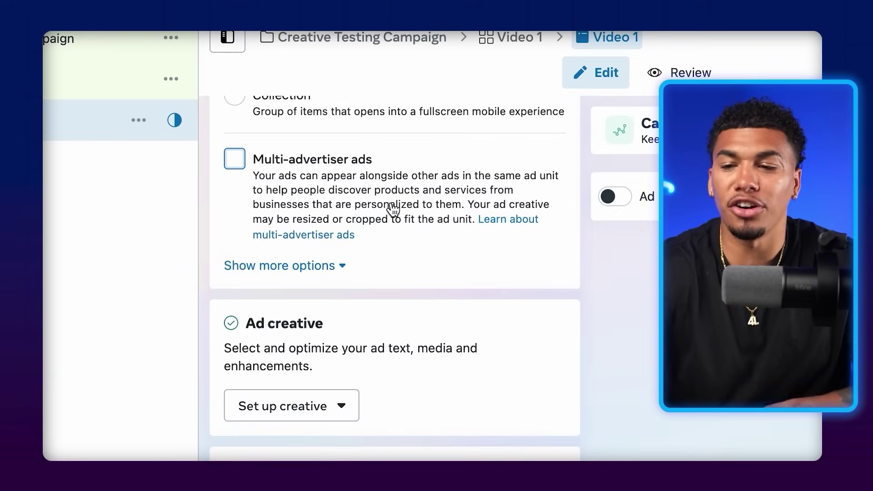
- Start setting up the ad creative as a video ad
scroll(379, 267, down, 5)
click(319, 162)
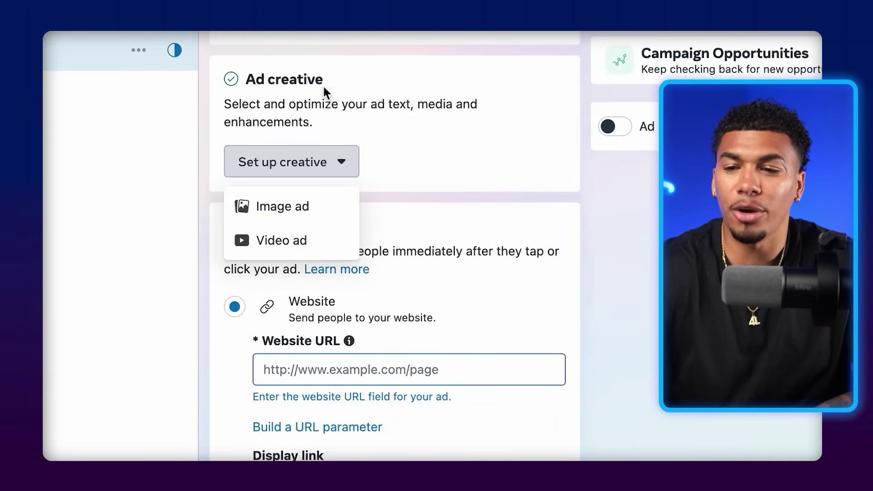
click(276, 255)
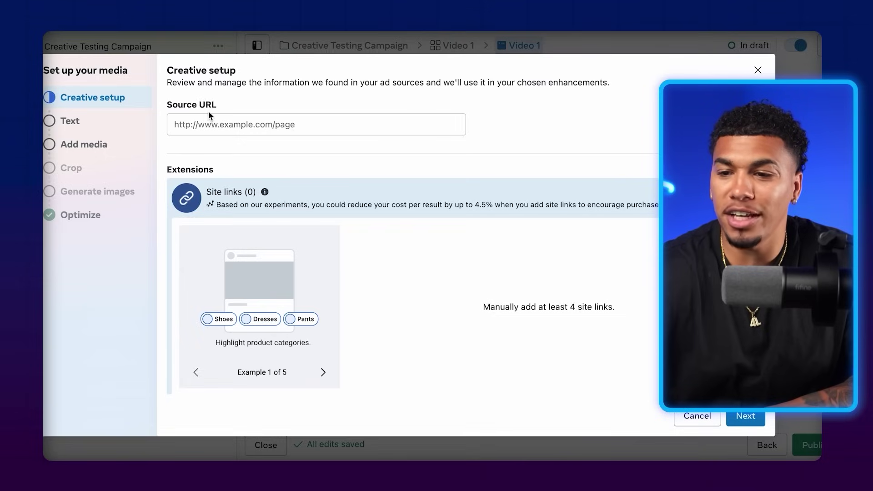
- Fill the ad's primary text with the enhanced heated vest copy from ChatGPT and its headline with "Free Shipping ✈ Limited Time – Shop Now!"
click(78, 123)
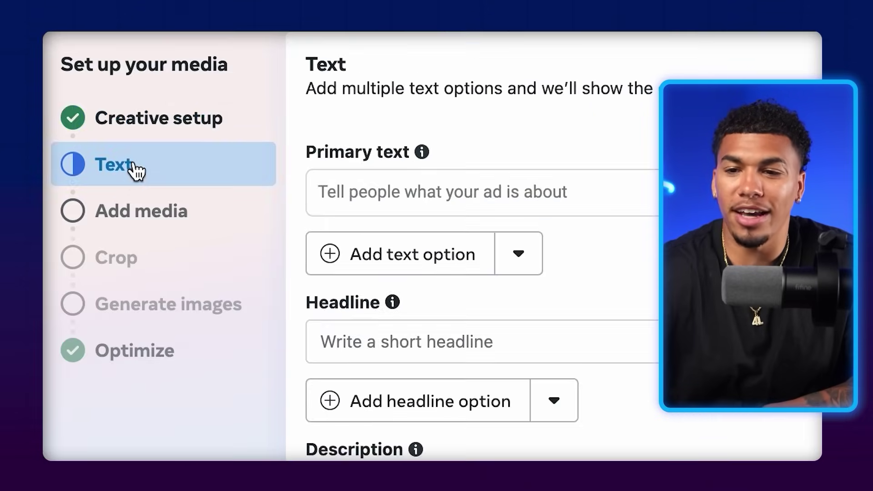
click(345, 192)
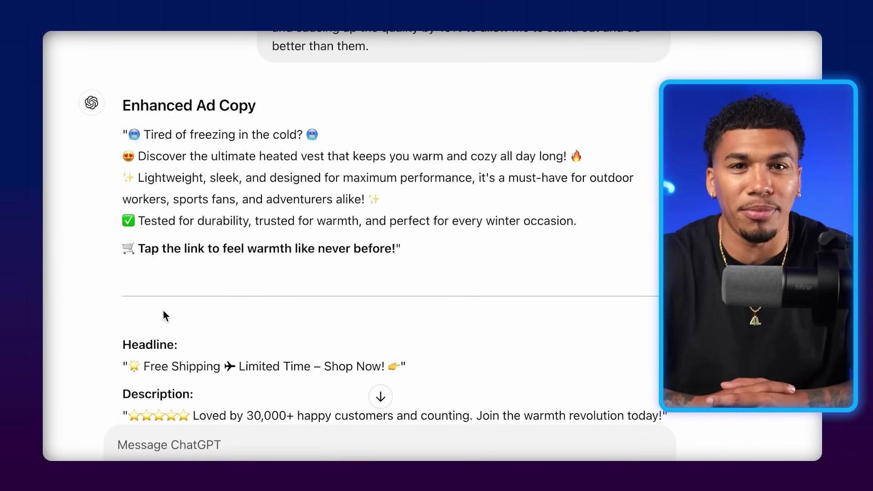
drag(128, 135, 395, 250)
right_click(208, 181)
click(226, 216)
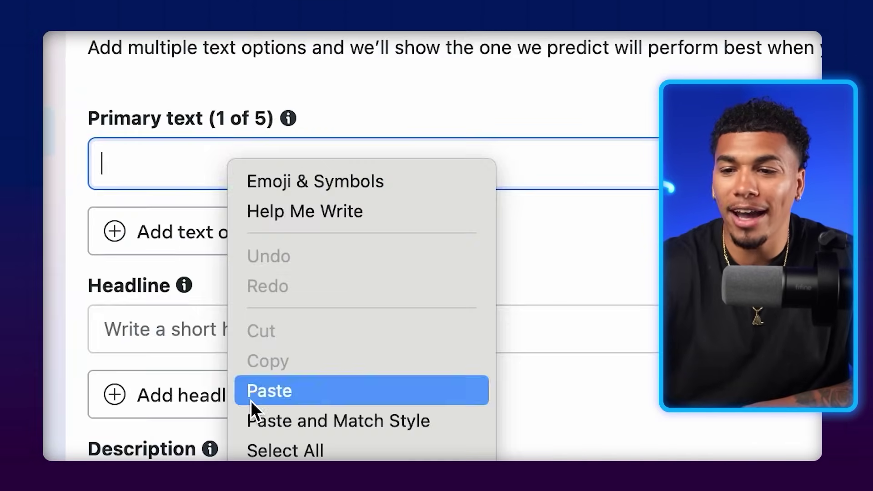
click(251, 398)
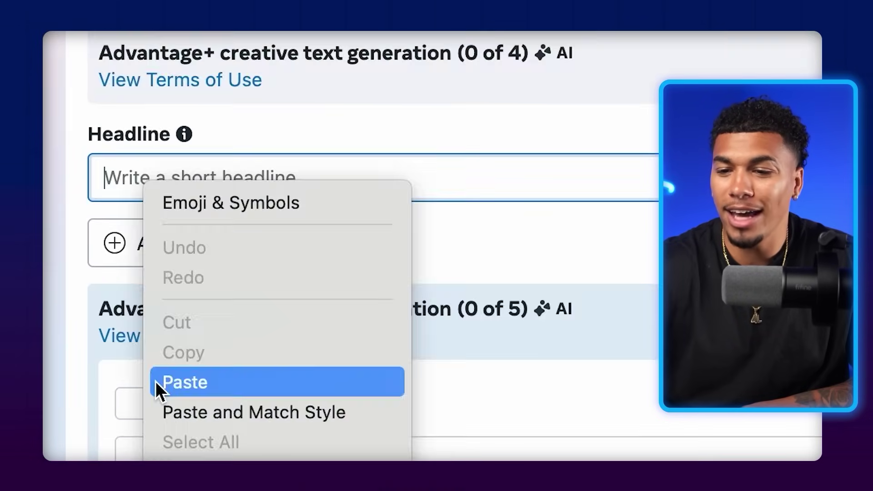
click(157, 387)
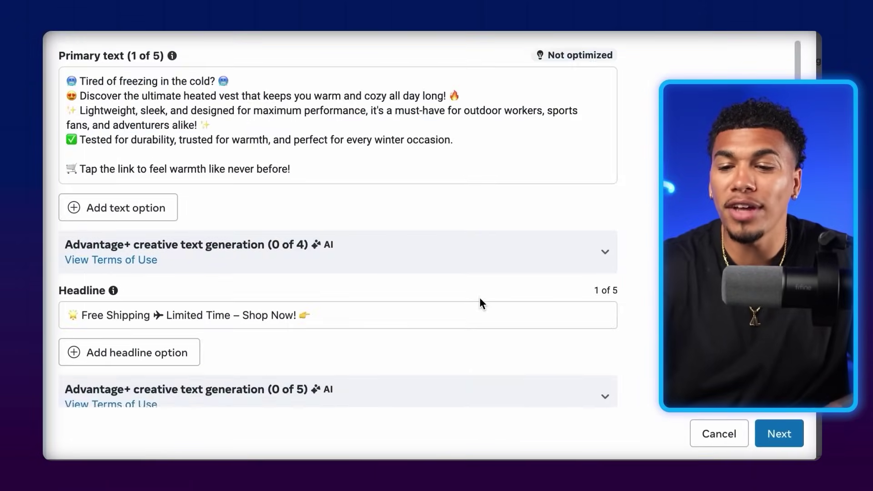
- Set the ad's call to action to Shop now
scroll(479, 302, down, 5)
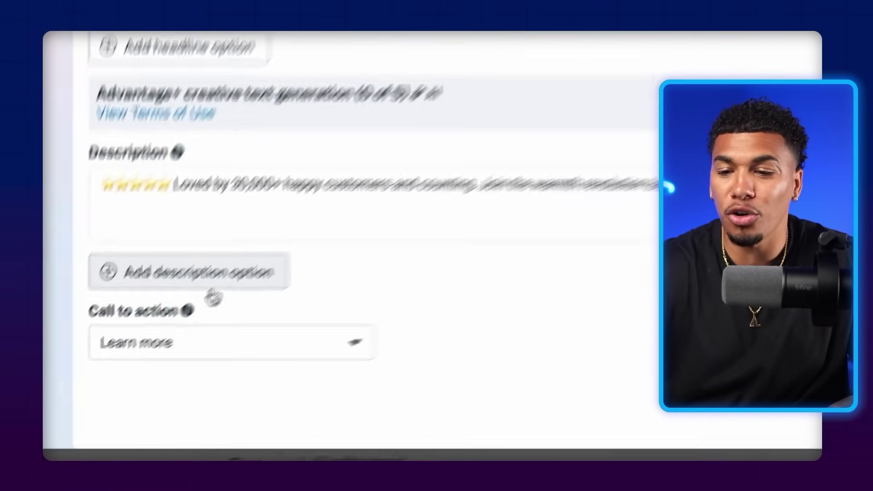
click(97, 381)
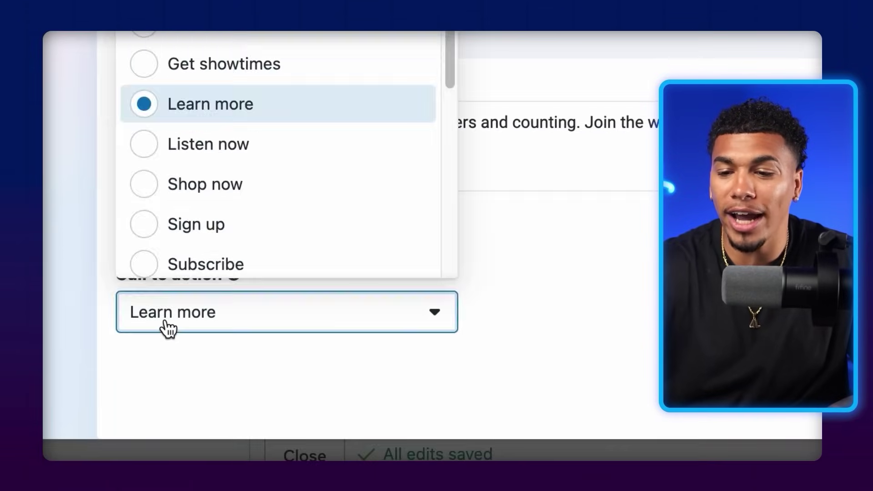
click(207, 186)
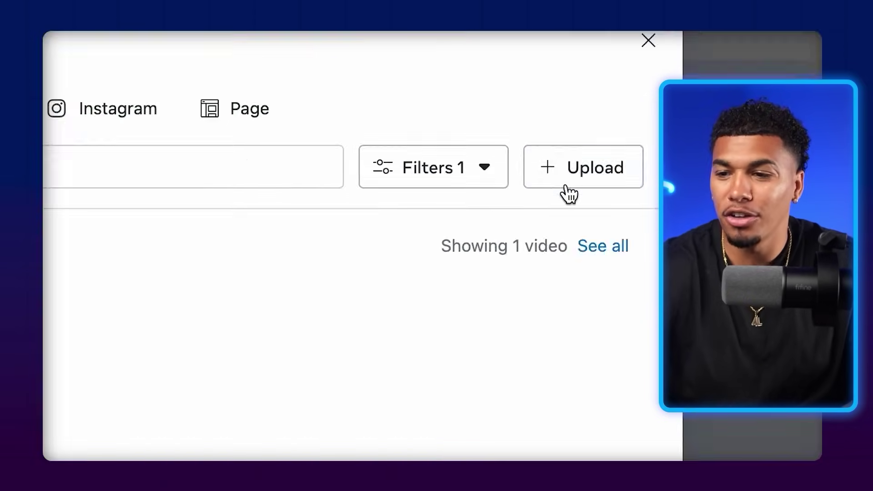
- Upload the ad's video file and continue through the media setup
click(577, 172)
key(Return)
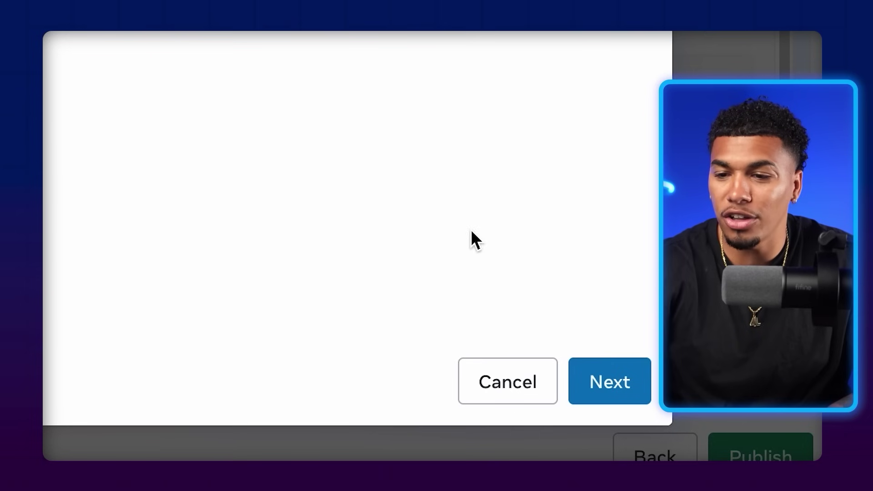
click(623, 372)
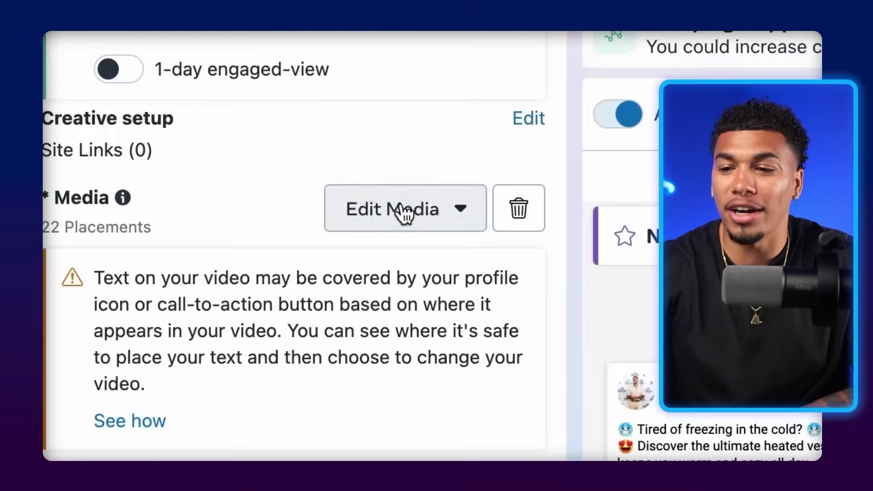
- Open the ad video's thumbnail settings and switch the thumbnail choice to Manual
click(415, 209)
click(368, 273)
click(222, 227)
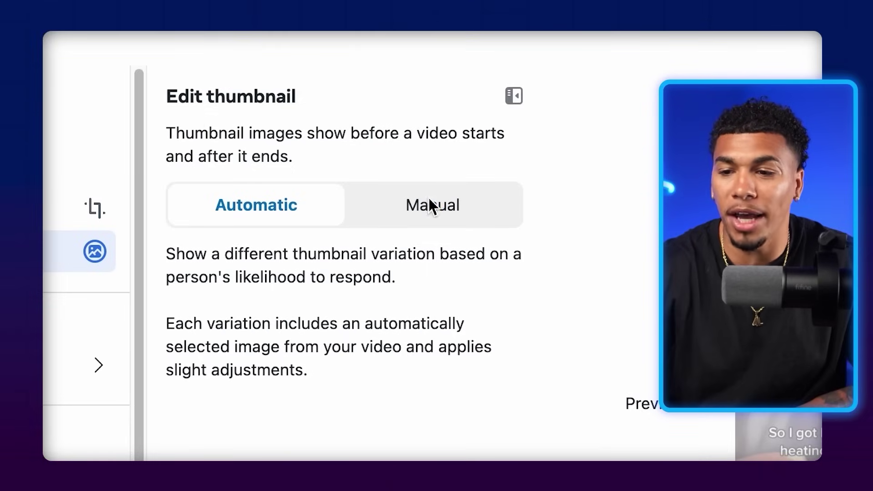
click(430, 203)
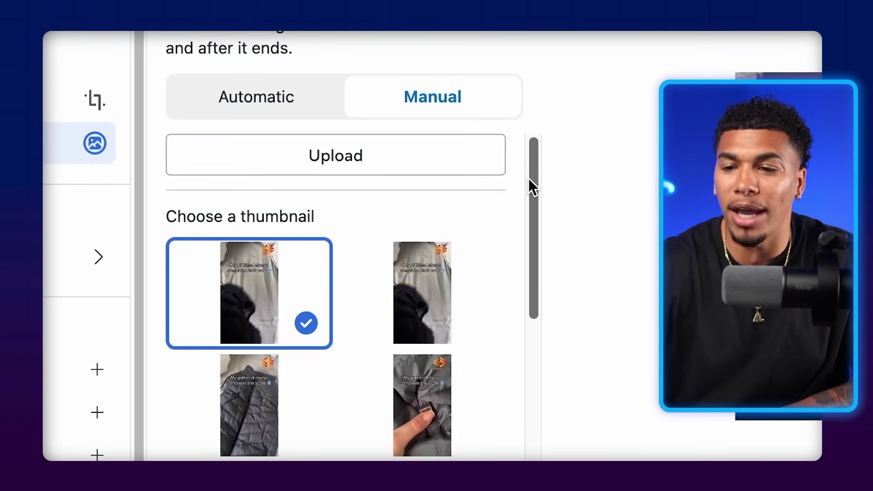
- Choose i10.png from Downloads as the ad video's custom thumbnail, then continue and save the media settings
click(312, 148)
click(360, 65)
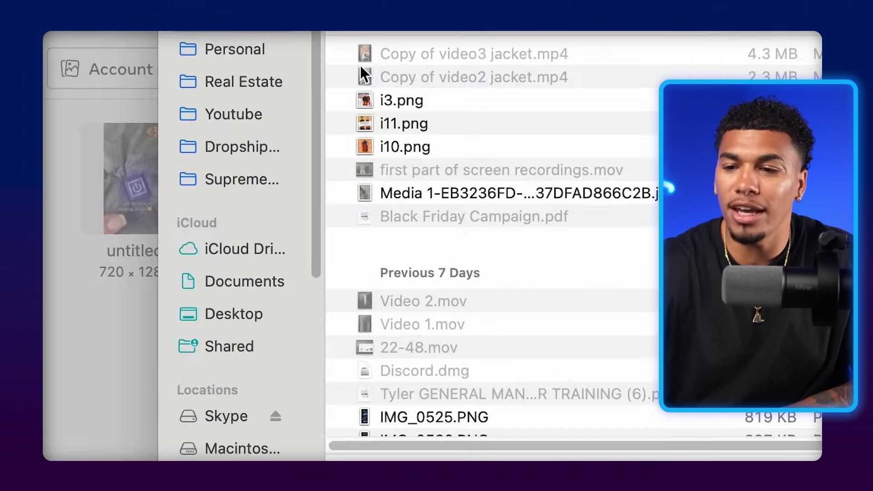
click(444, 147)
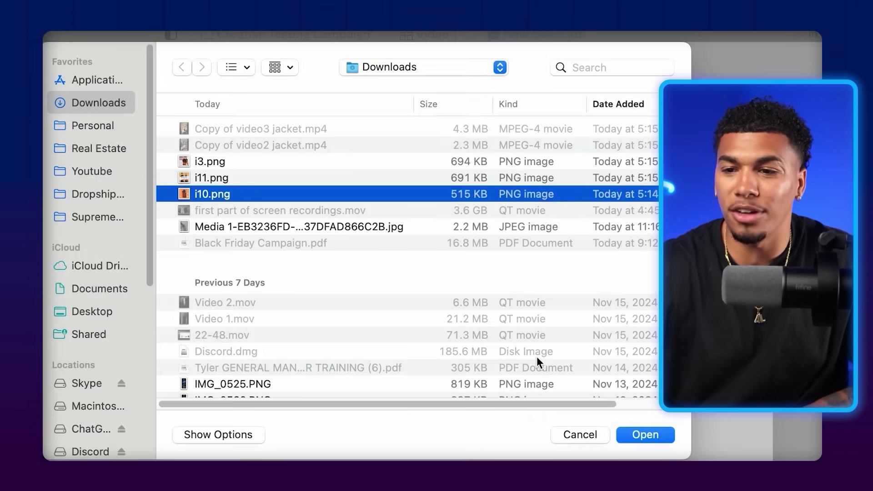
key(Return)
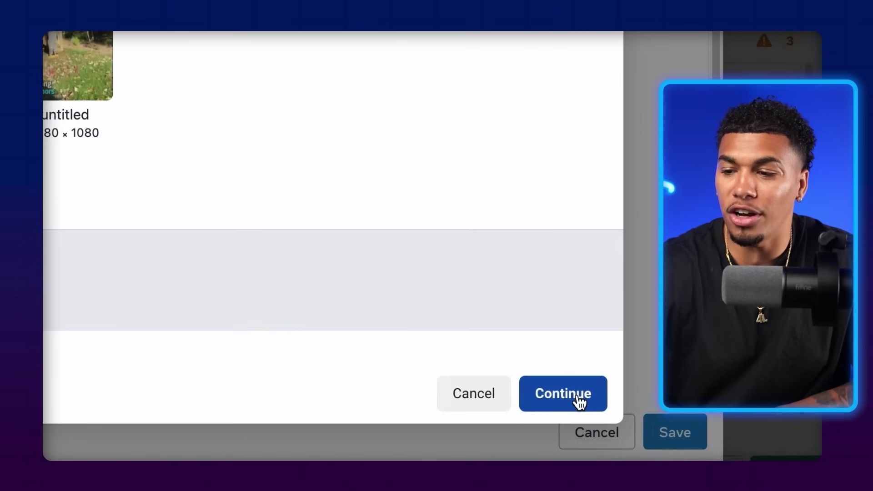
click(577, 397)
click(684, 438)
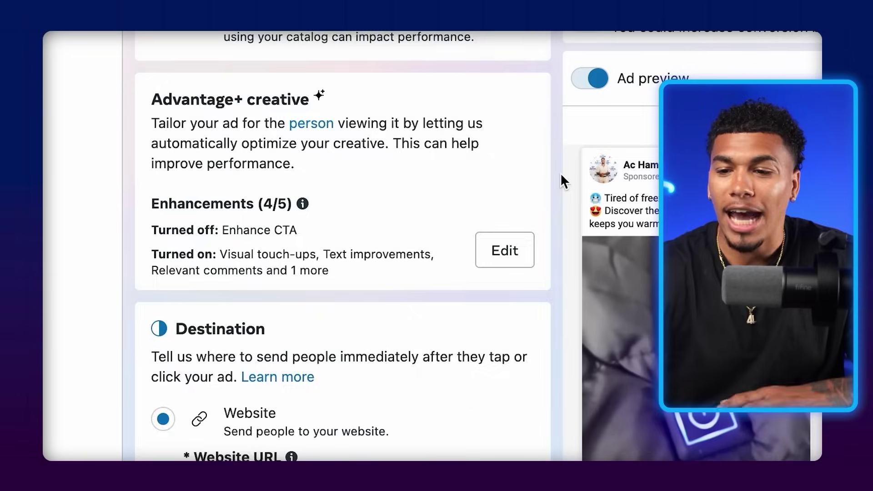
scroll(562, 178, down, 5)
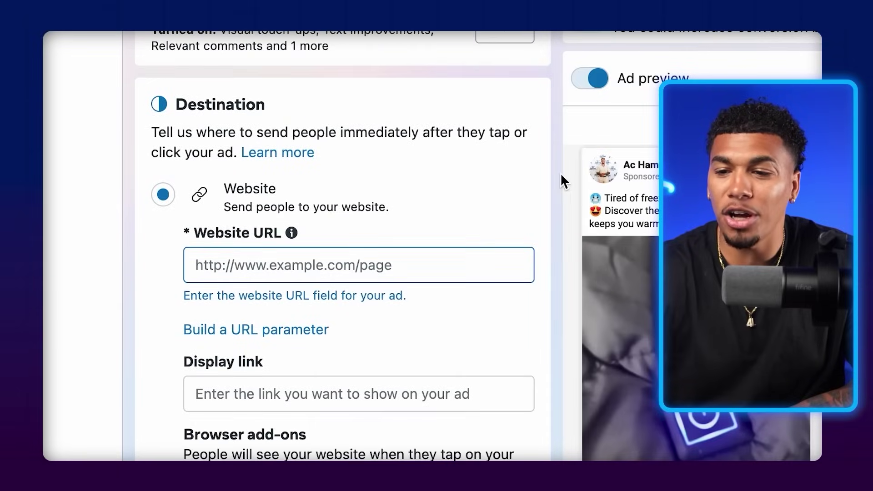
scroll(246, 145, down, 2)
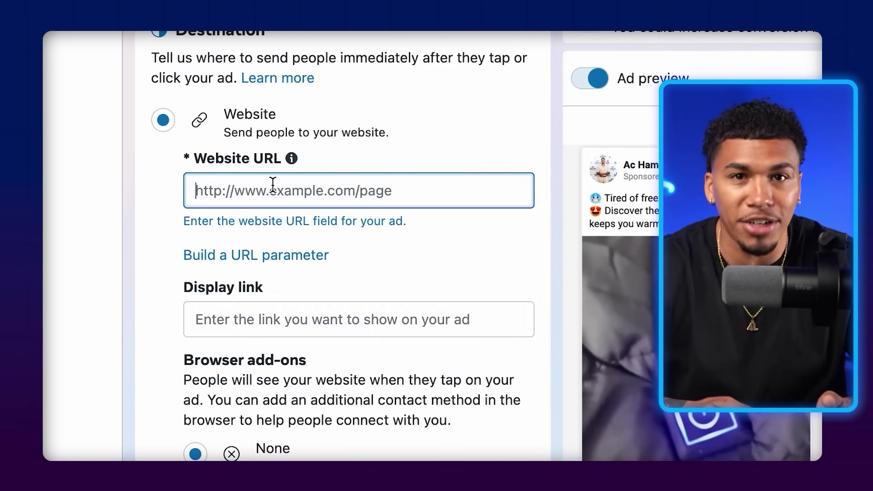
click(437, 126)
scroll(446, 104, down, 1)
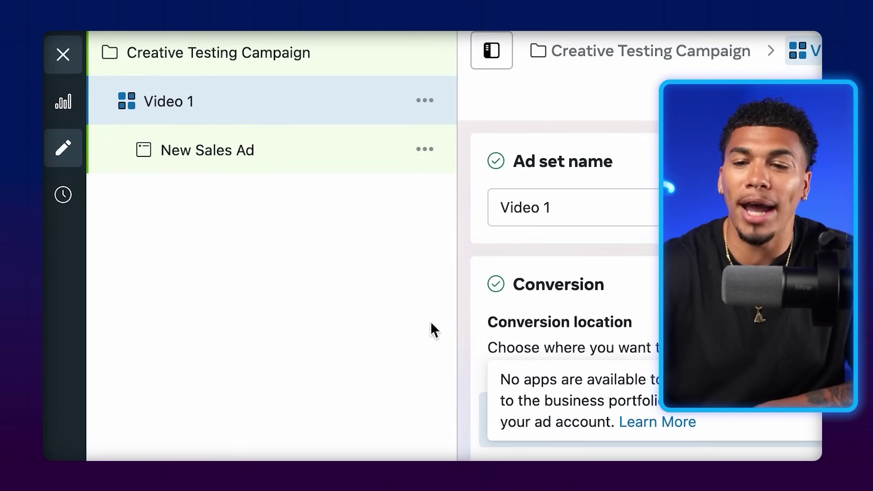
- Duplicate the Video 1 ad set within the existing Creative Testing Campaign, making four copies
right_click(314, 118)
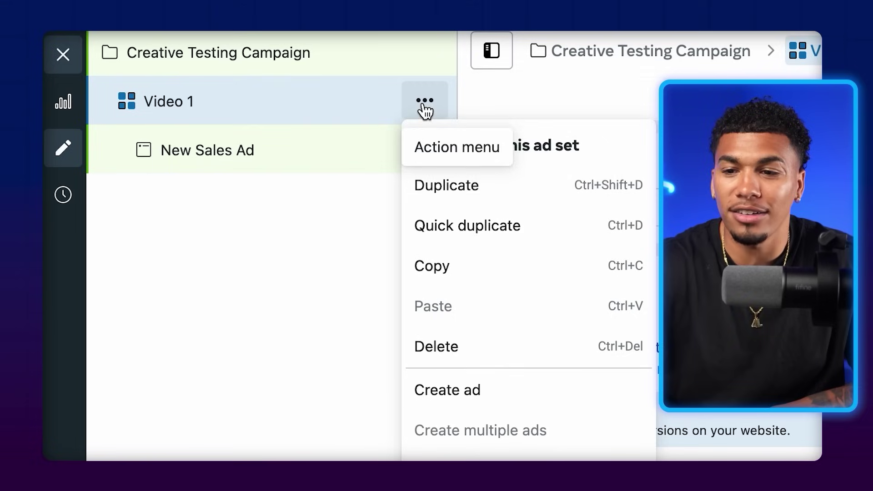
click(511, 193)
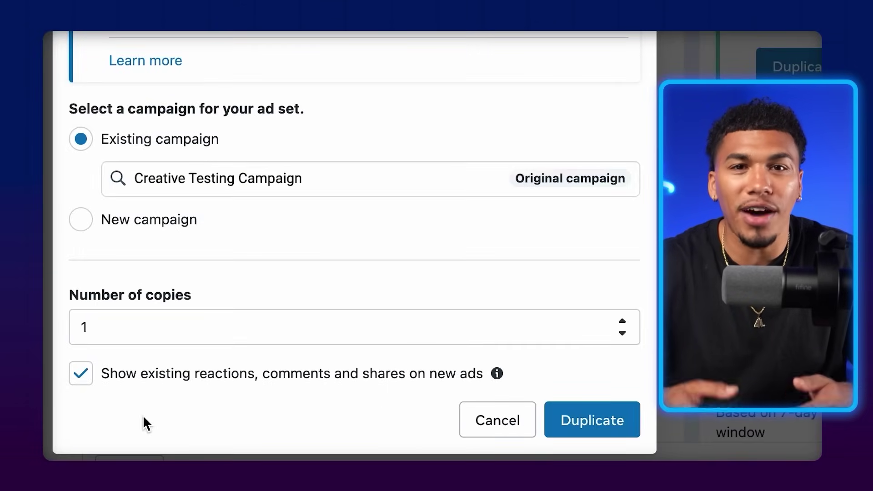
click(123, 321)
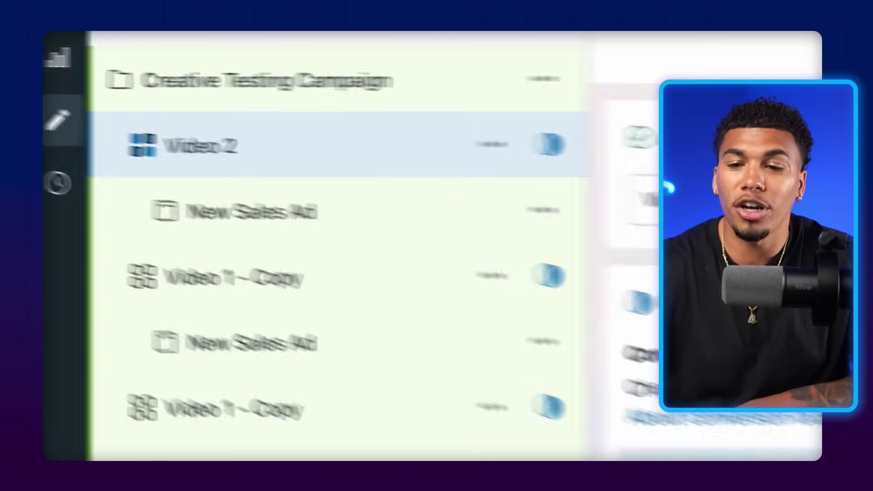
- Rename the first copied ad set and its ad Video 2, and replace the ad's media with a newly uploaded video
click(252, 225)
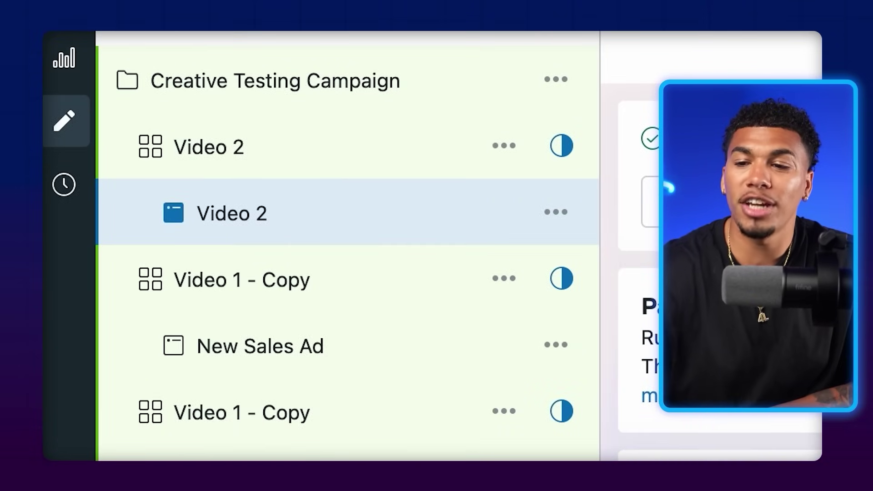
scroll(344, 88, up, 1)
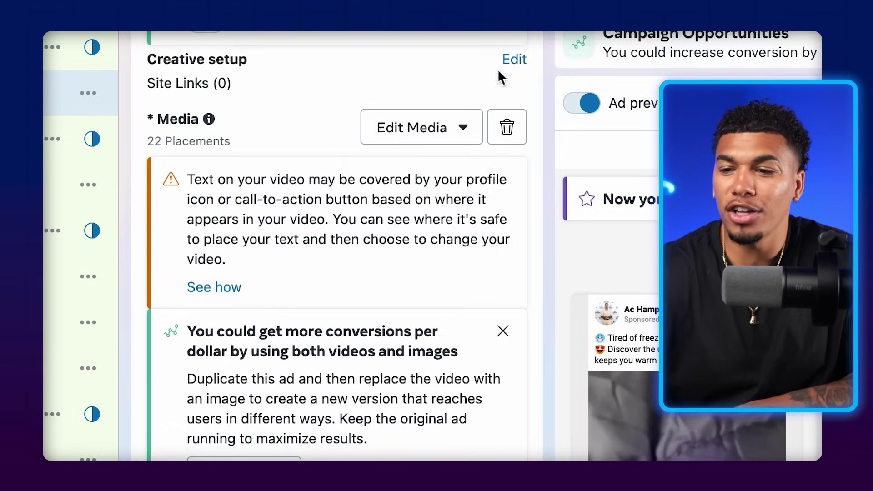
click(443, 129)
click(433, 216)
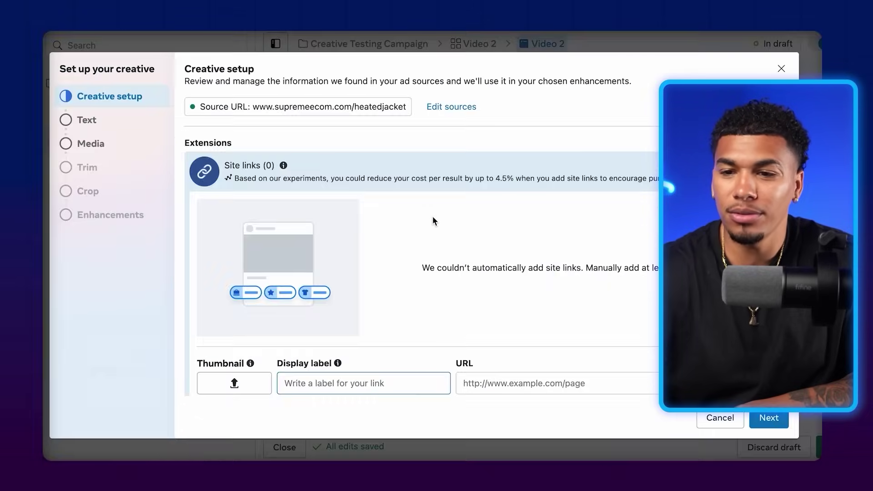
click(88, 142)
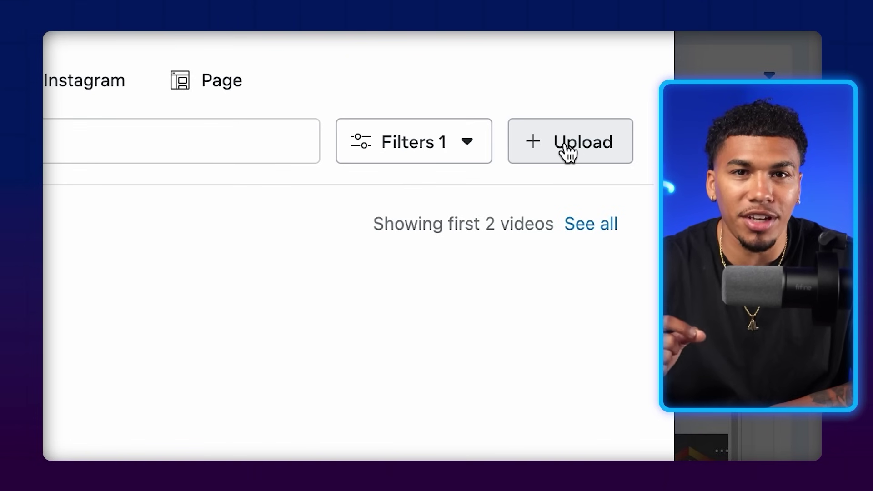
click(567, 152)
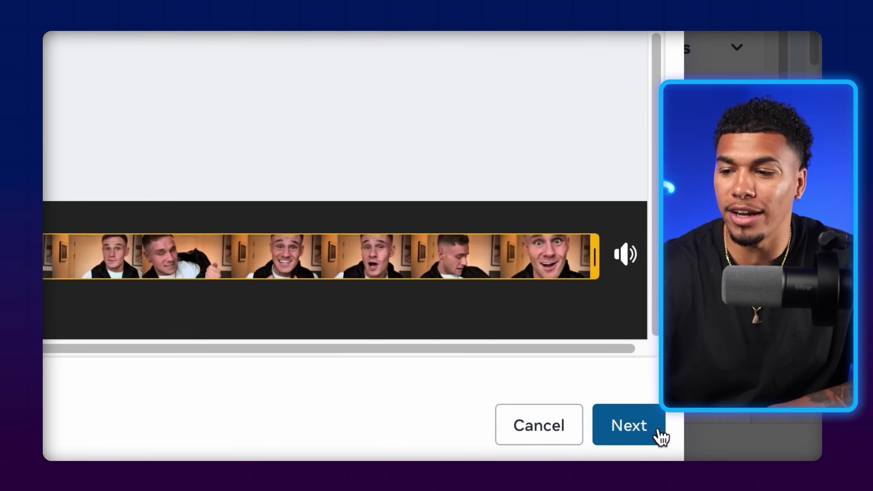
click(655, 430)
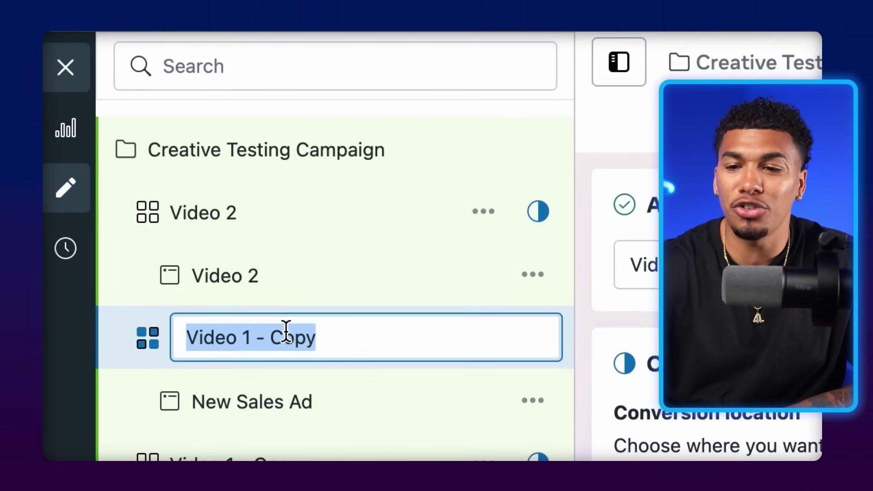
- Rename the second copied ad set and its ad as Video 3
click(338, 343)
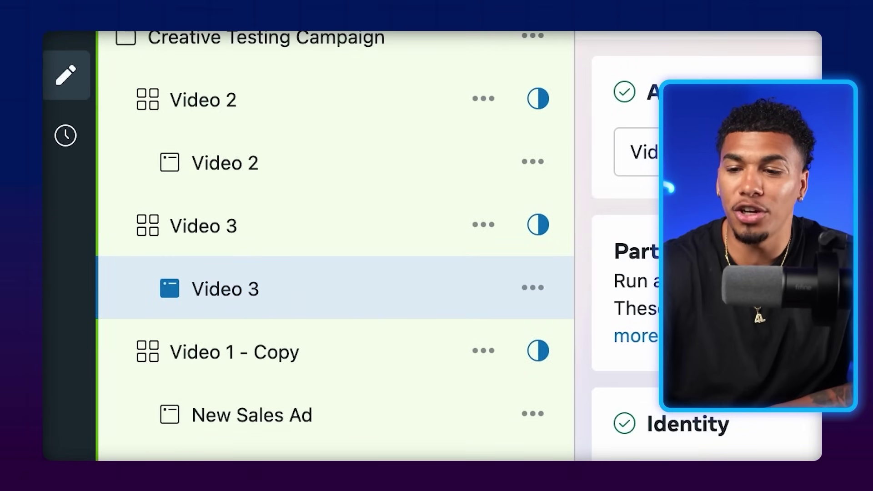
scroll(832, 295, down, 5)
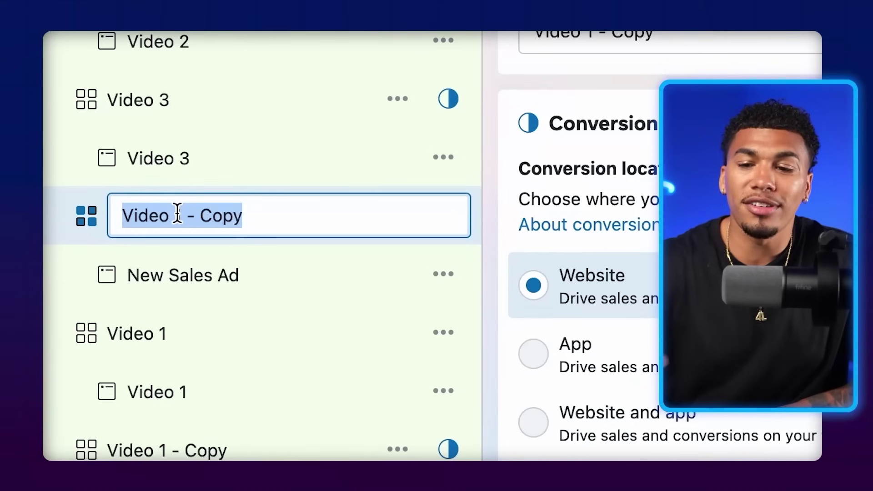
- Rename the next copied ad set and its ad Still Image 1, and upload i11.png as the ad's image
key(Return)
double_click(200, 291)
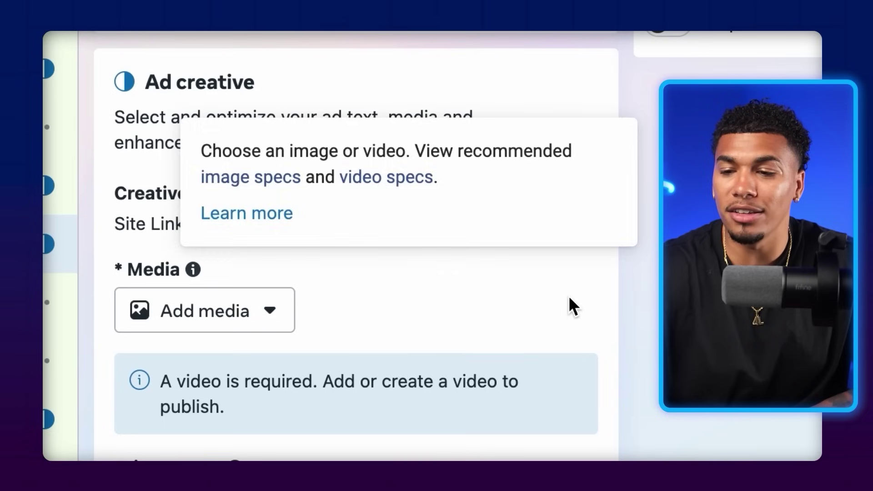
click(205, 319)
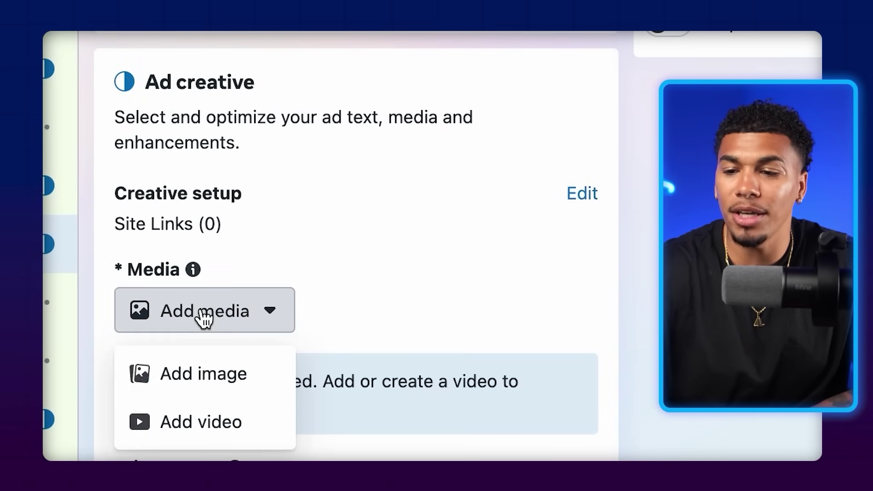
click(184, 382)
click(121, 201)
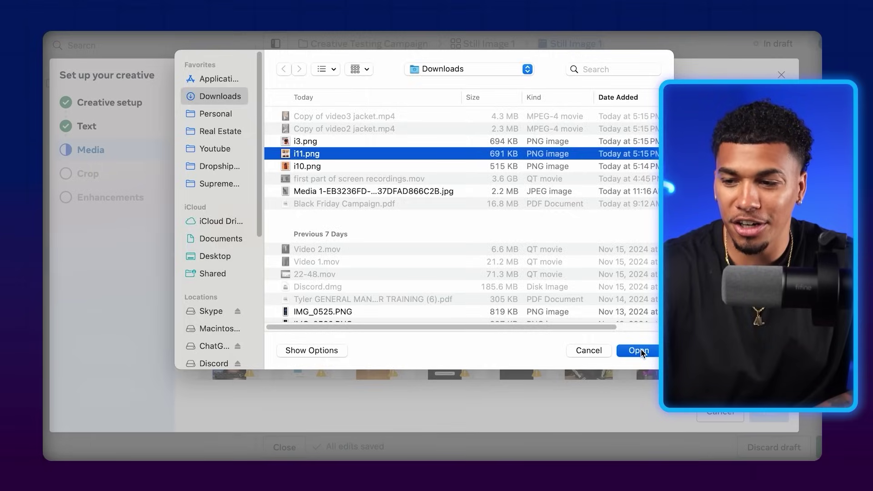
click(639, 351)
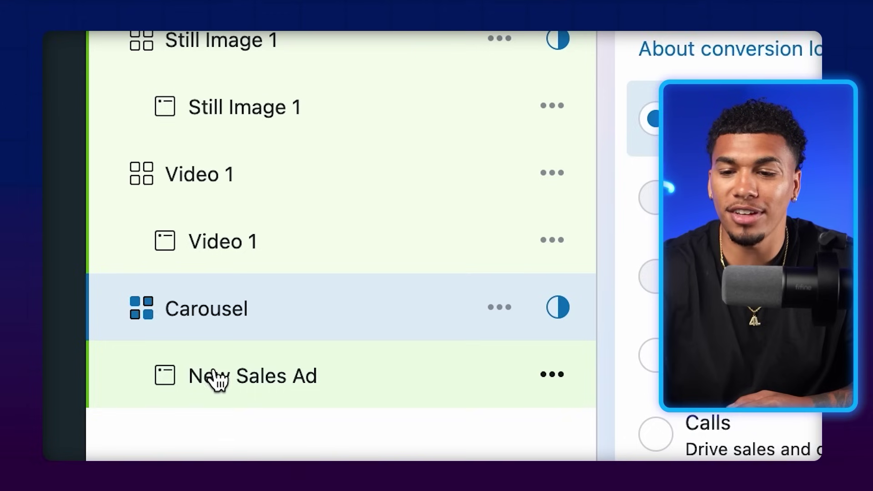
- Set the format of the ad in the Carousel ad set to Carousel
click(215, 375)
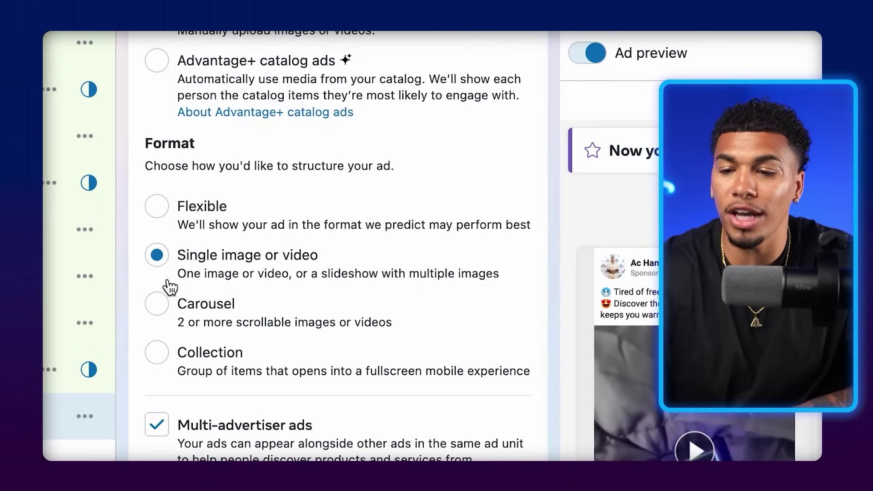
click(157, 304)
scroll(423, 220, down, 10)
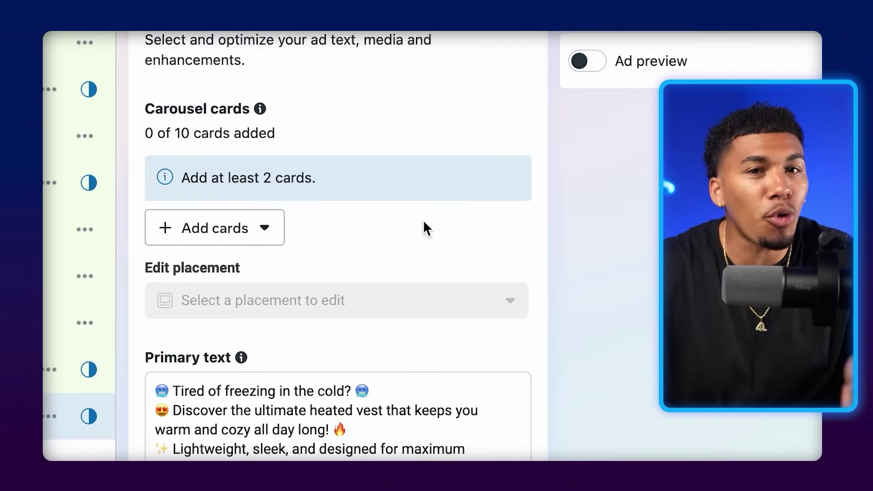
- Add i11.png, i10.png and i3.png as image cards to the carousel ad
click(214, 228)
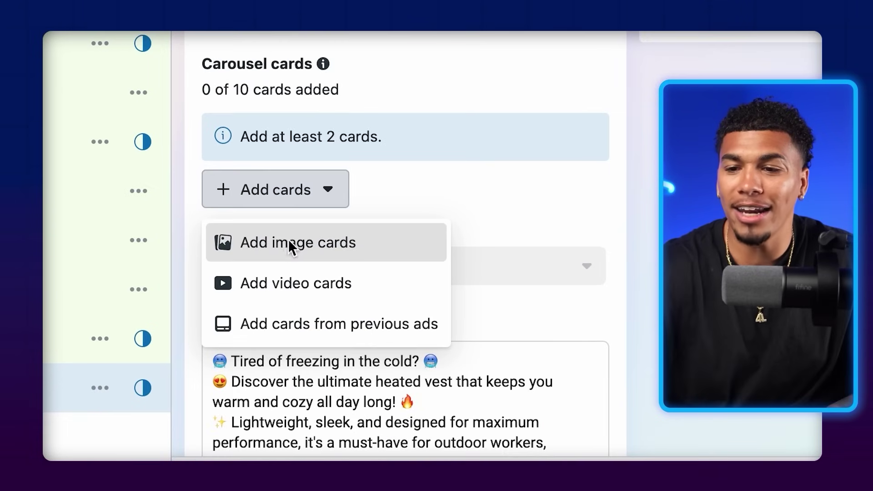
click(291, 248)
click(606, 437)
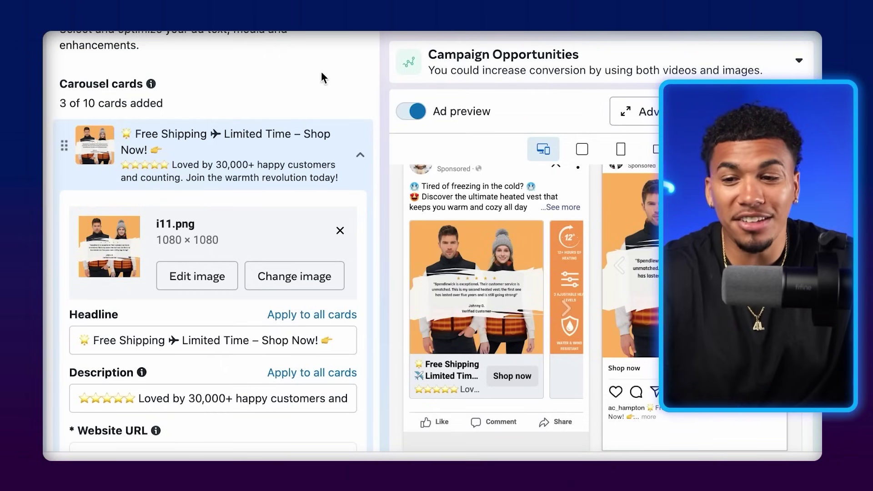
- Fill the i10.png and i3.png cards with the headline "Free Shipping ✈ Limited Time – Shop Now!" and the "Loved by 30,000+ happy customers" description
scroll(257, 136, down, 2)
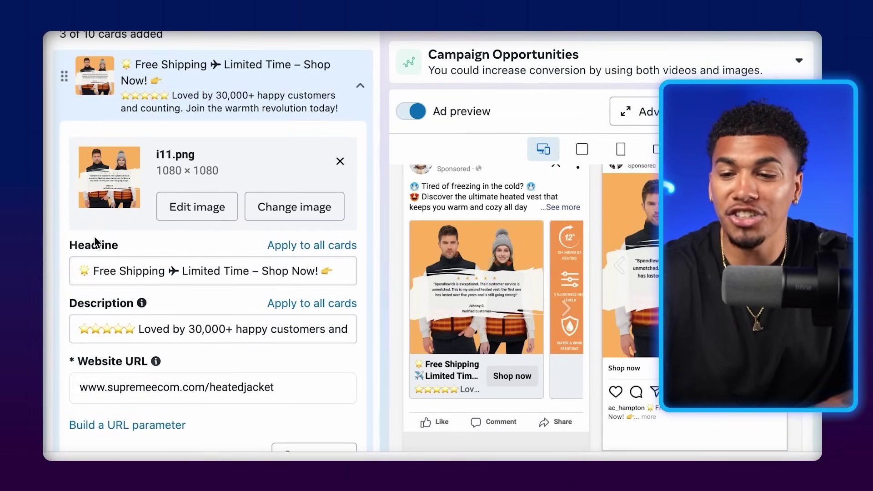
scroll(136, 268, down, 5)
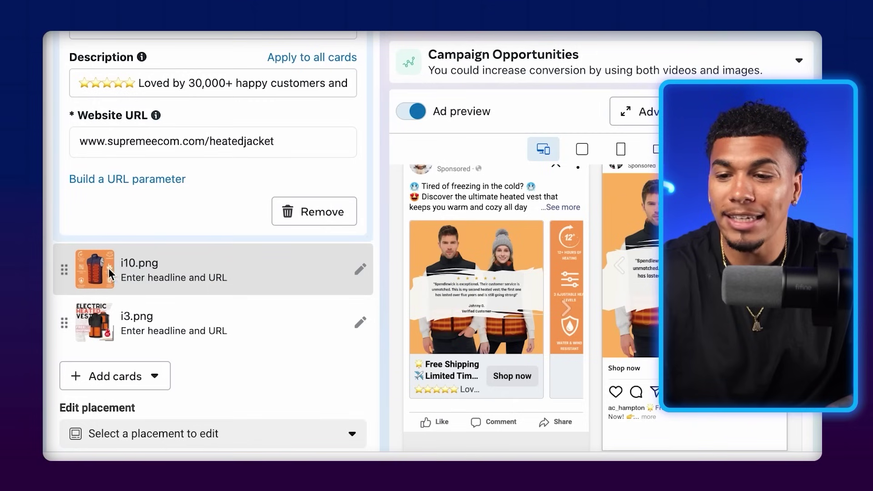
click(159, 272)
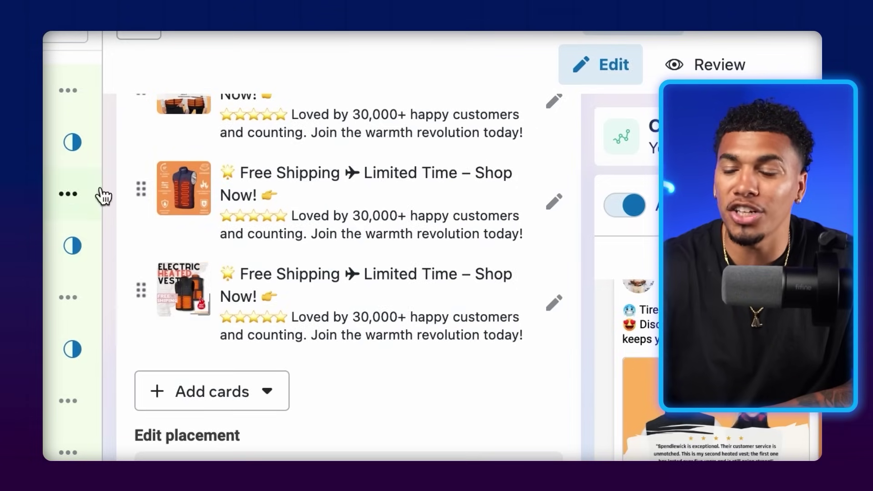
- Check the ad set's daily budget and schedule settings
click(756, 435)
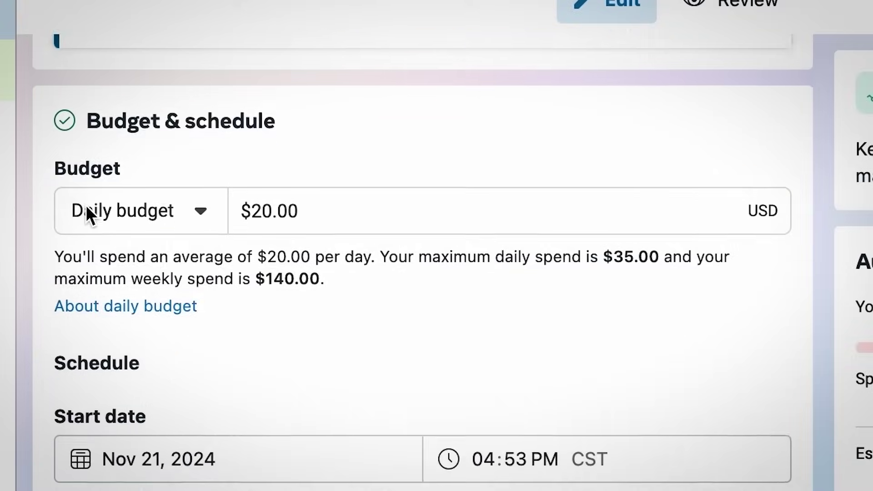
scroll(86, 209, down, 1)
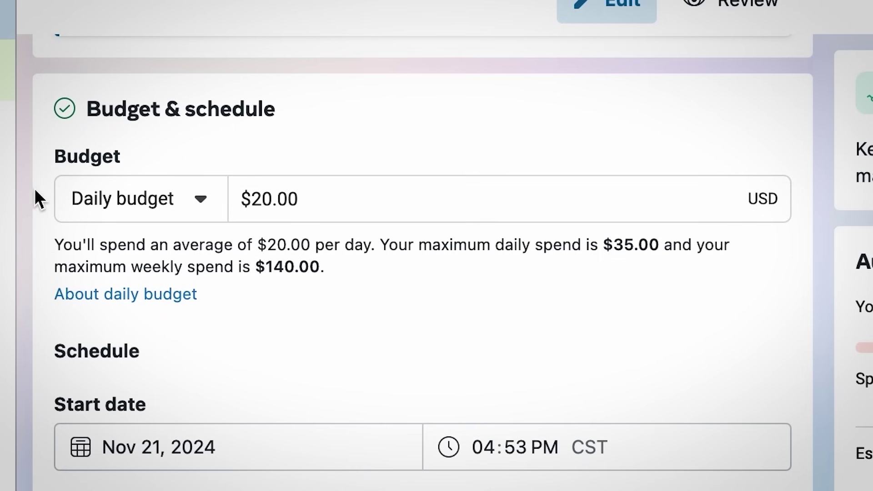